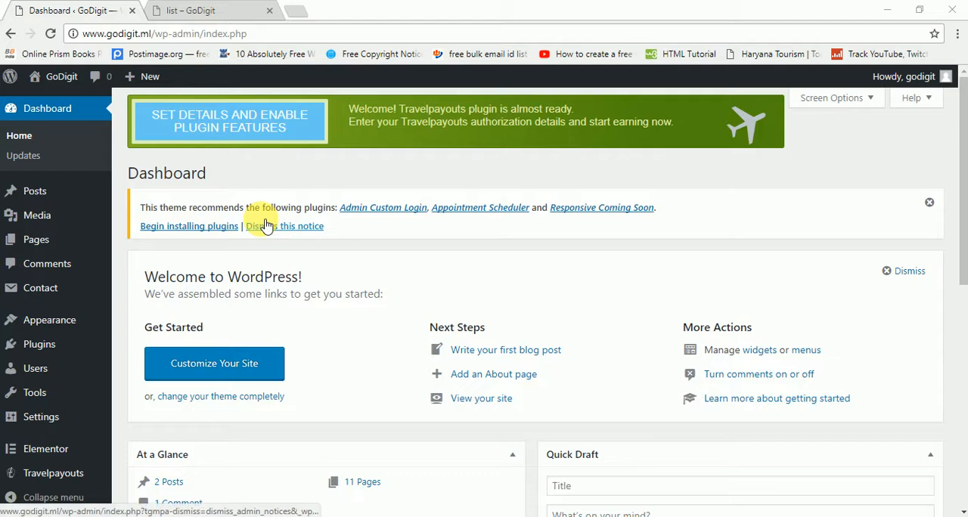
Step: Create a new page titled "Add Featured Image" with the body text "How to add Featured Image in a Pages"
{"action": "mouse_move", "coordinate": [57, 242]}
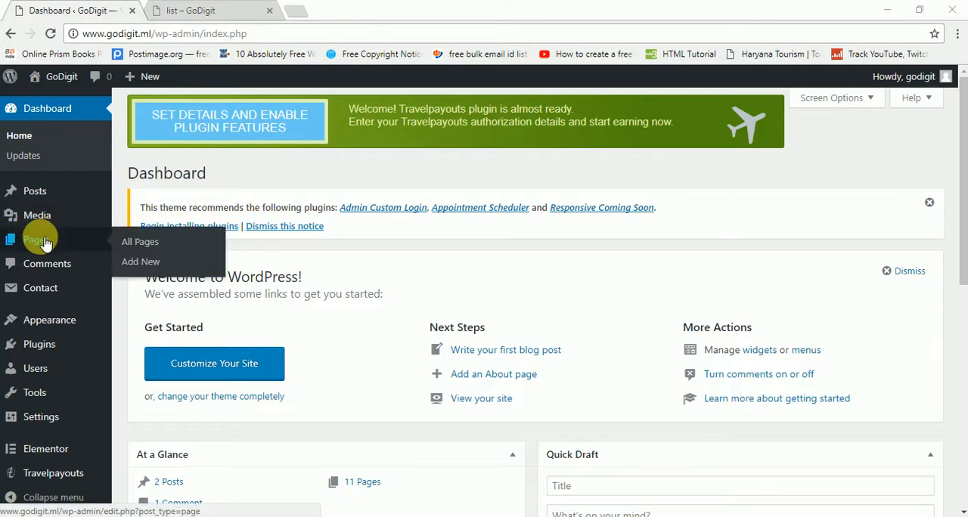
{"action": "left_click", "coordinate": [140, 262]}
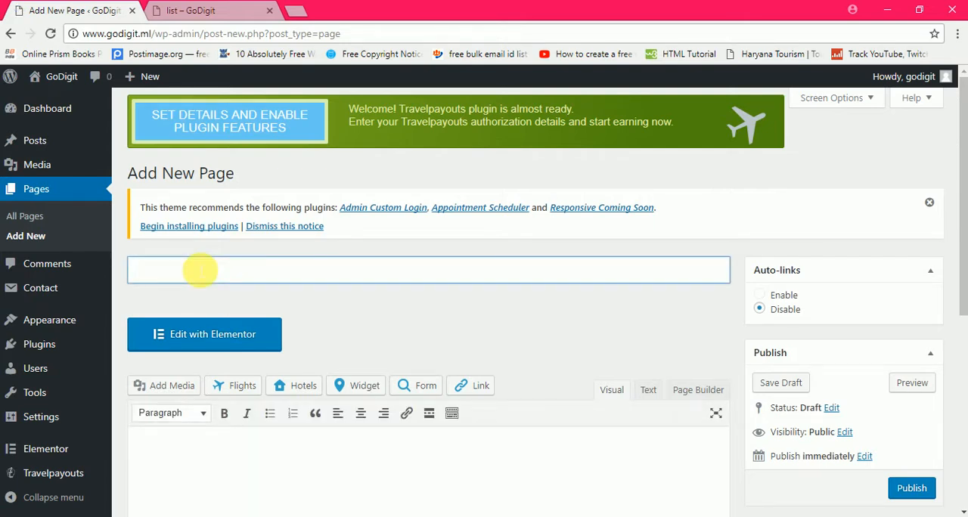
{"action": "type", "text": "Add Featured Image"}
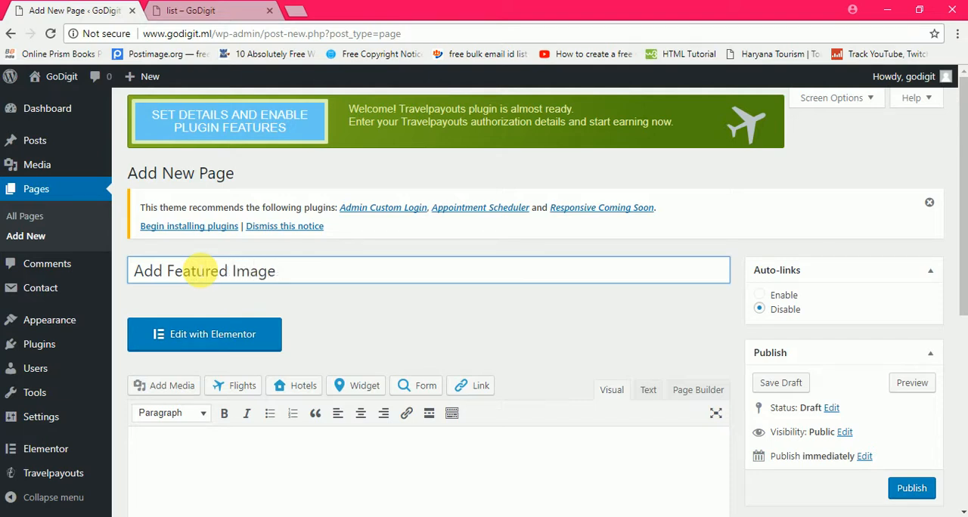
{"action": "left_click", "coordinate": [318, 323]}
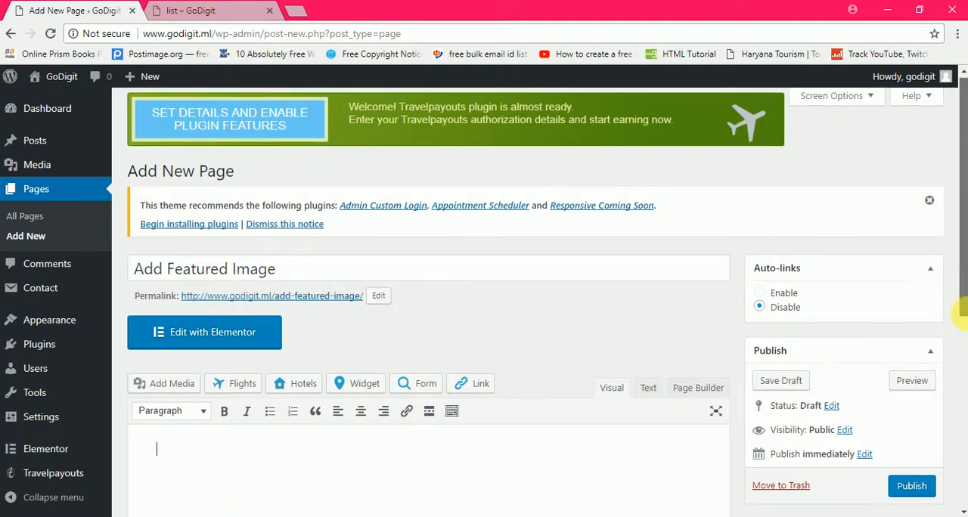
{"action": "scroll", "coordinate": [961, 309], "scroll_direction": "down", "scroll_amount": 2}
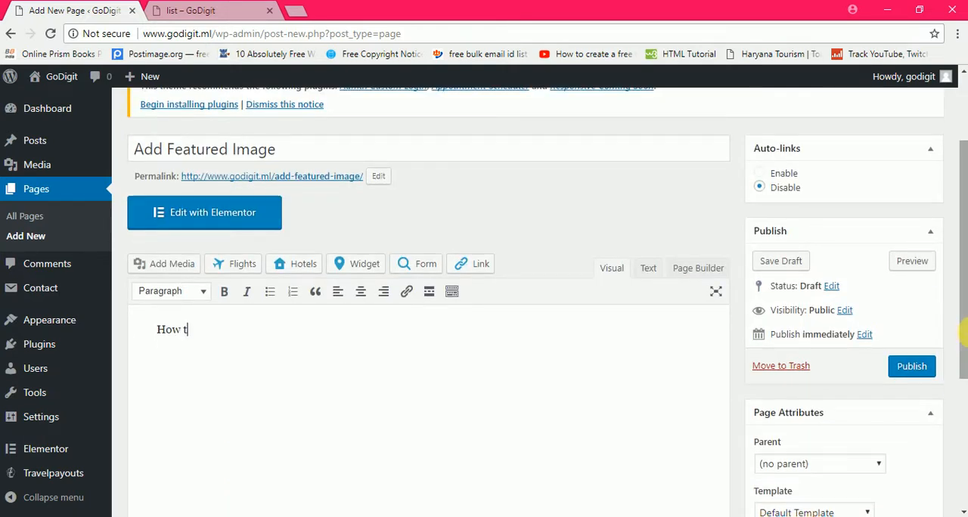
{"action": "type", "text": "Featured Image in a Pages"}
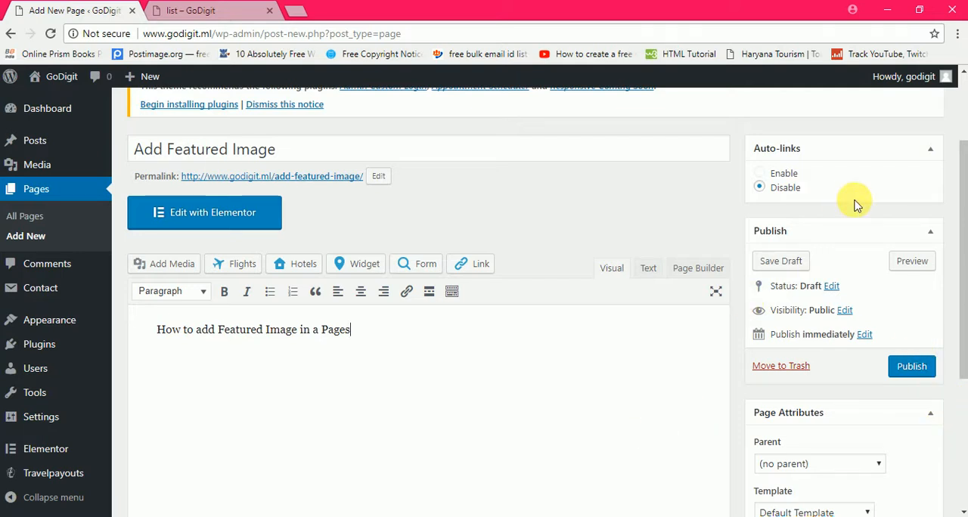
Step: Set the existing Taj Mahal picture from the media library as the page's featured image
{"action": "left_click_drag", "start_coordinate": [962, 170], "coordinate": [956, 298]}
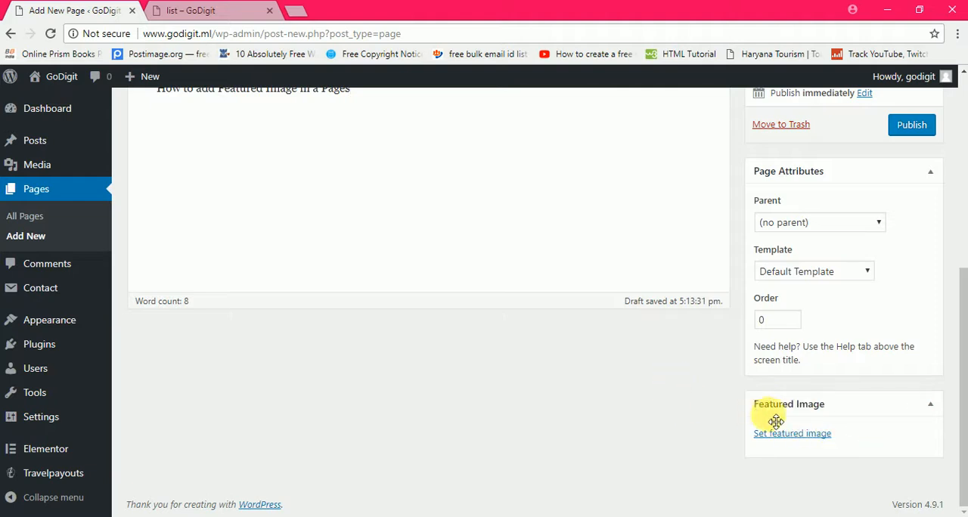
{"action": "left_click", "coordinate": [932, 409]}
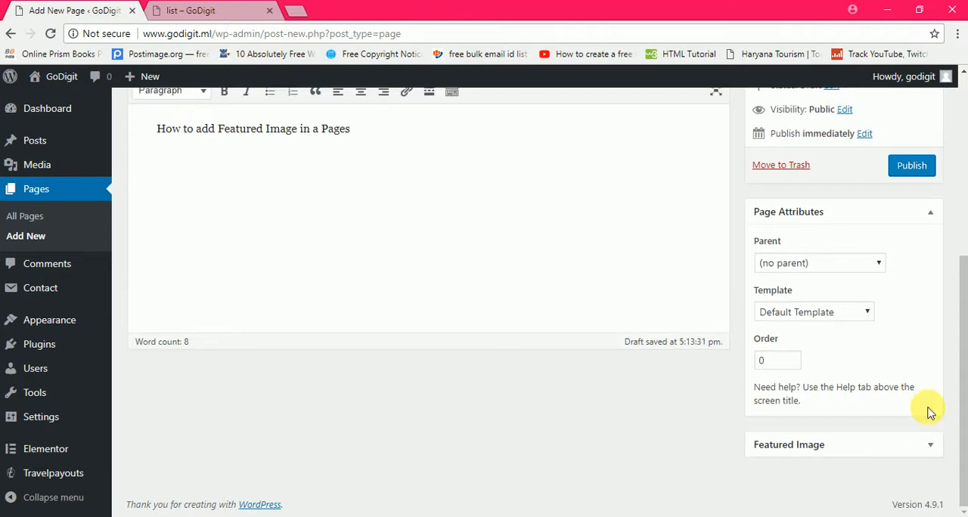
{"action": "left_click", "coordinate": [930, 446]}
{"action": "left_click_drag", "start_coordinate": [959, 401], "coordinate": [960, 452]}
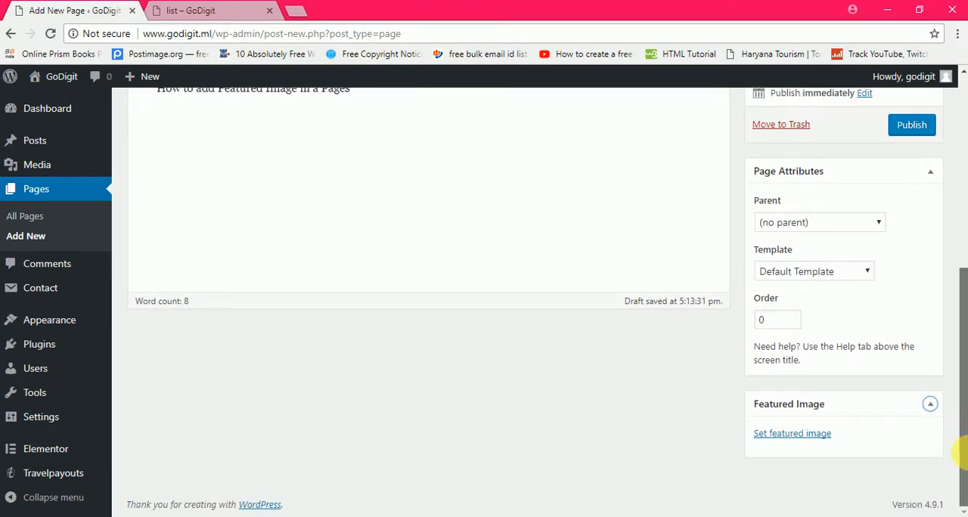
{"action": "left_click", "coordinate": [791, 444]}
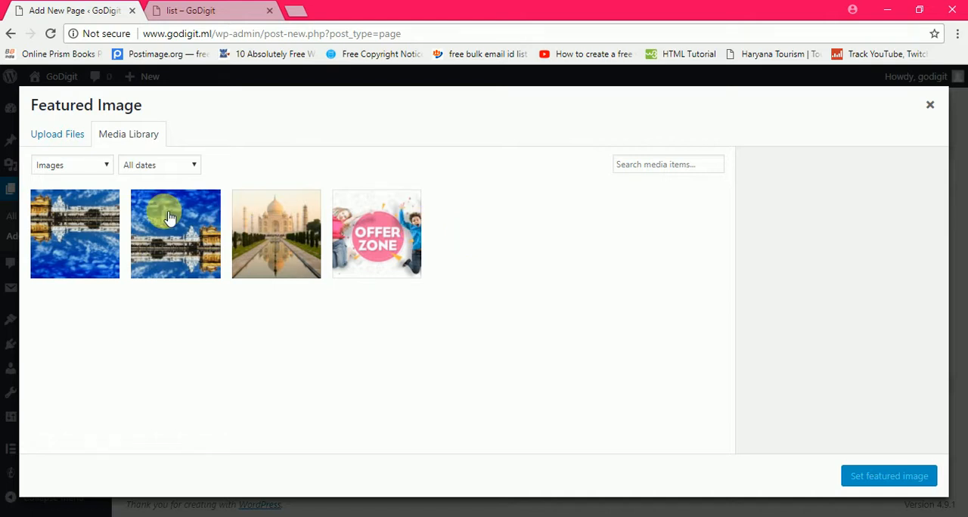
{"action": "left_click", "coordinate": [64, 134]}
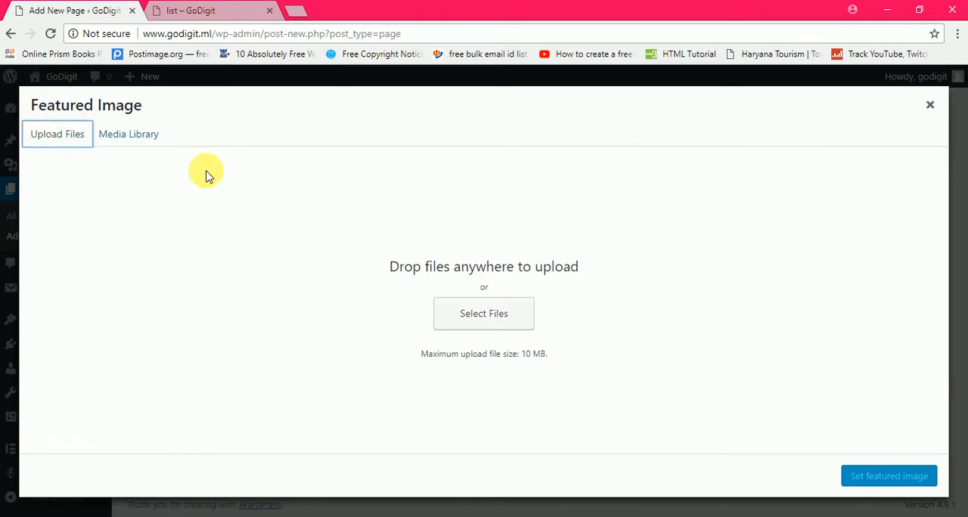
{"action": "left_click", "coordinate": [148, 138]}
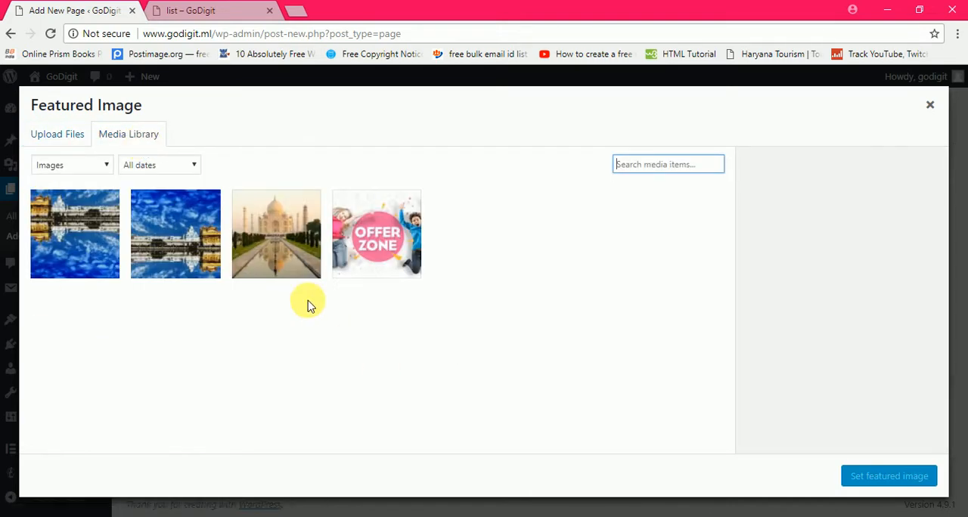
{"action": "left_click", "coordinate": [285, 221]}
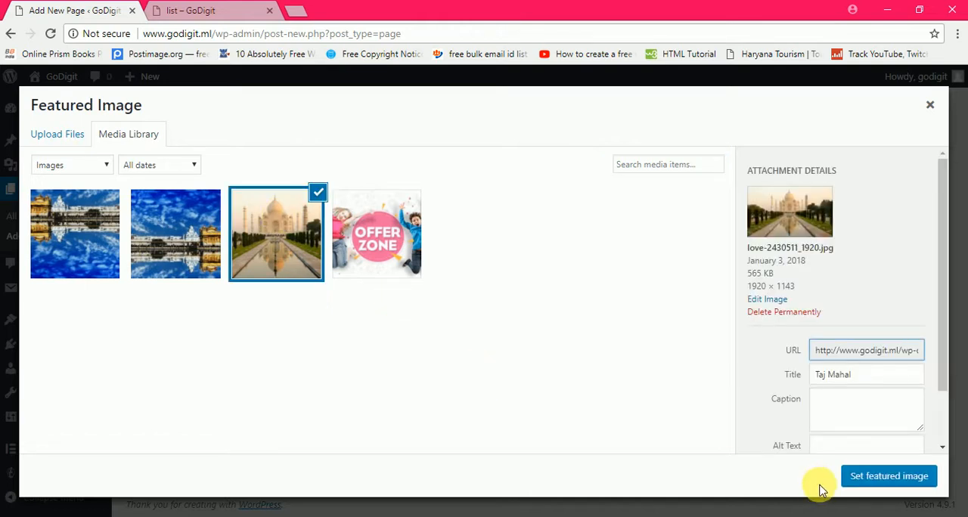
{"action": "left_click", "coordinate": [862, 478]}
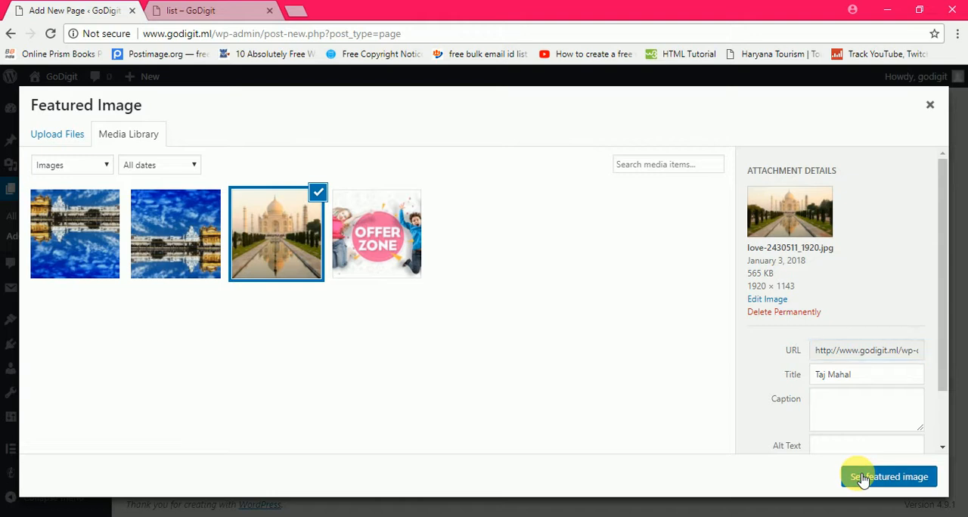
Step: Publish the new page with its featured image
{"action": "left_click_drag", "start_coordinate": [962, 275], "coordinate": [961, 390]}
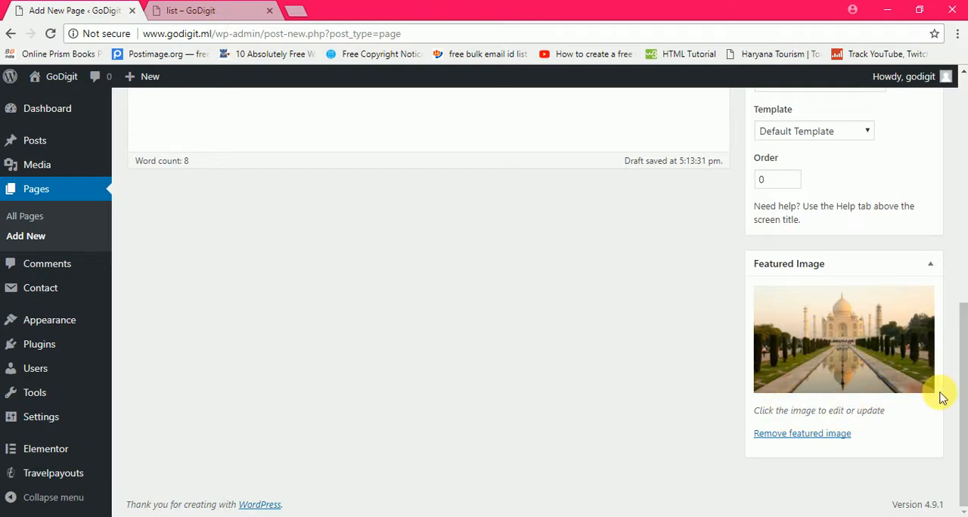
{"action": "left_click_drag", "start_coordinate": [960, 402], "coordinate": [960, 241]}
{"action": "left_click", "coordinate": [917, 330]}
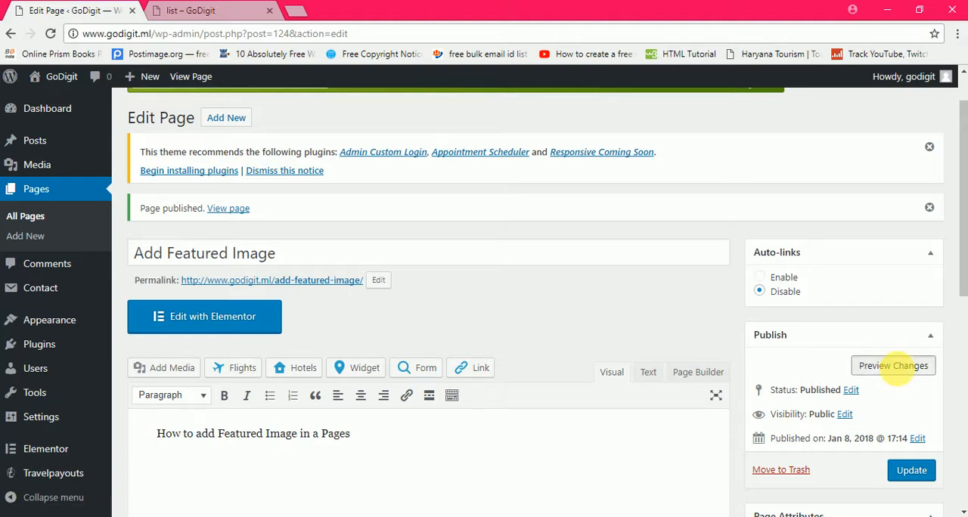
Step: Preview the published page to check its featured image and body text, and return to the page editor
{"action": "left_click", "coordinate": [899, 368]}
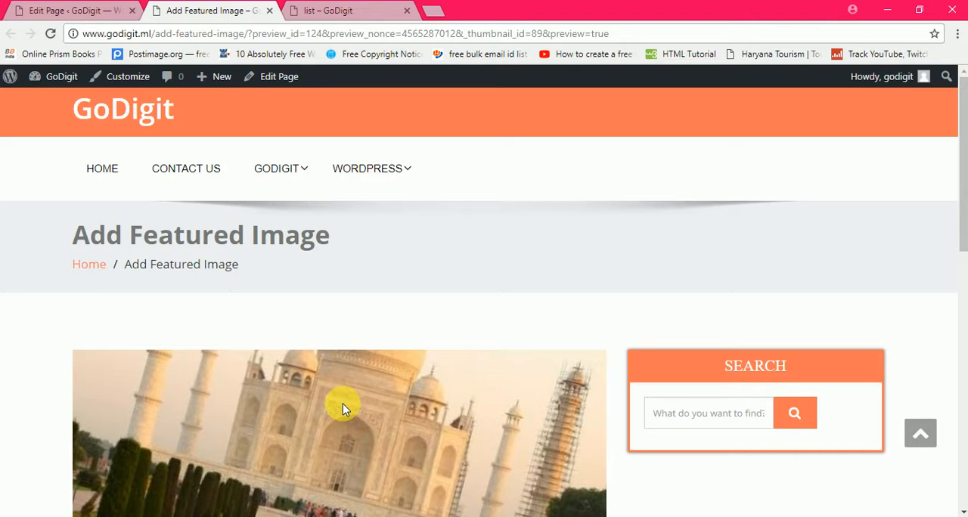
{"action": "scroll", "coordinate": [343, 404], "scroll_direction": "down", "scroll_amount": 3}
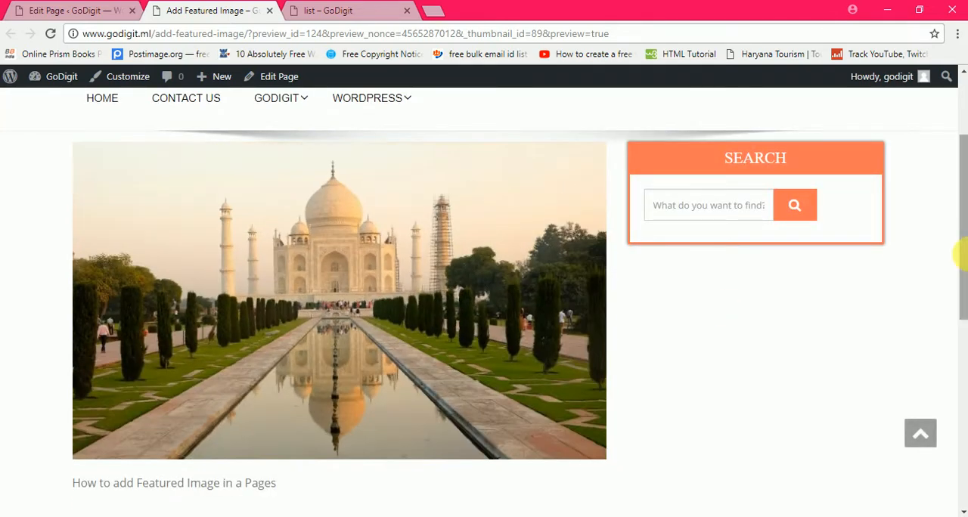
{"action": "left_click_drag", "start_coordinate": [964, 259], "coordinate": [964, 223]}
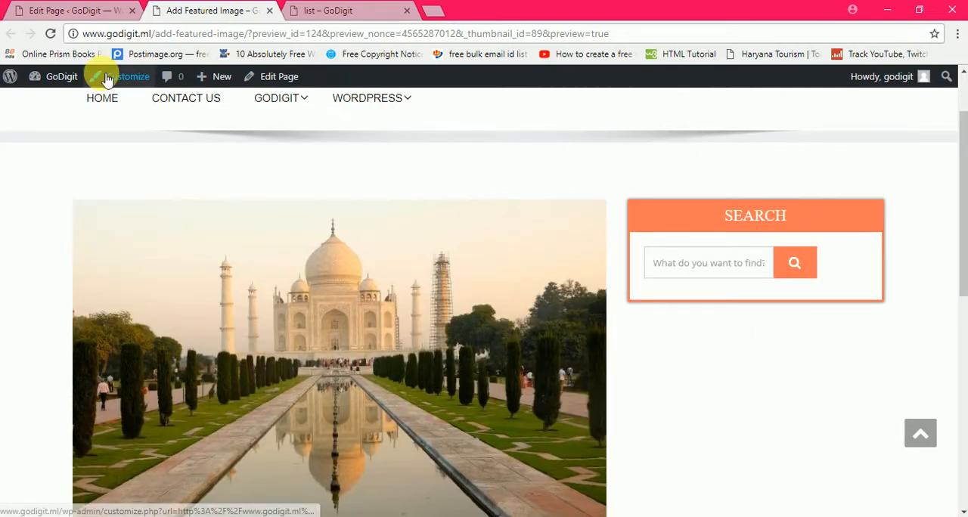
{"action": "left_click", "coordinate": [59, 8]}
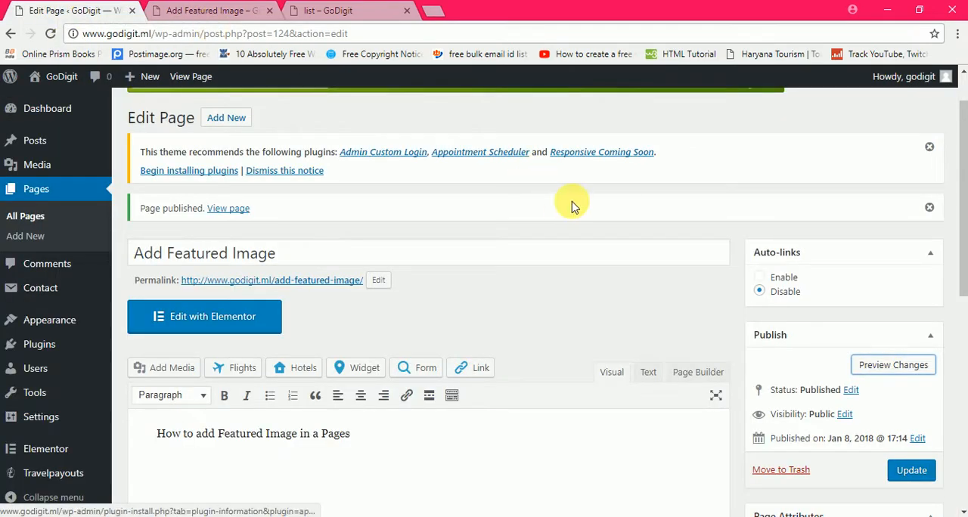
Step: Remove the page's Taj Mahal featured image and upload logogd.JPG from the Pictures folder as its replacement
{"action": "left_click_drag", "start_coordinate": [963, 244], "coordinate": [950, 453]}
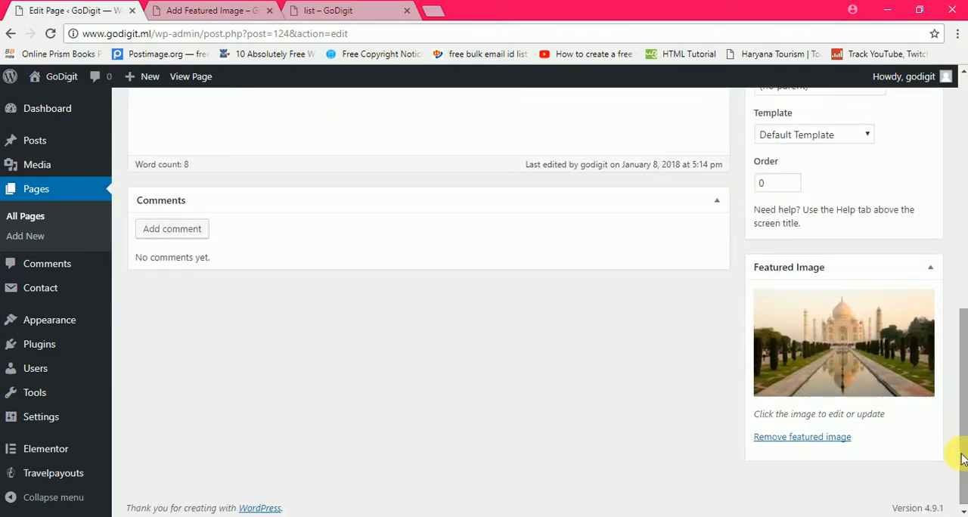
{"action": "left_click", "coordinate": [800, 445]}
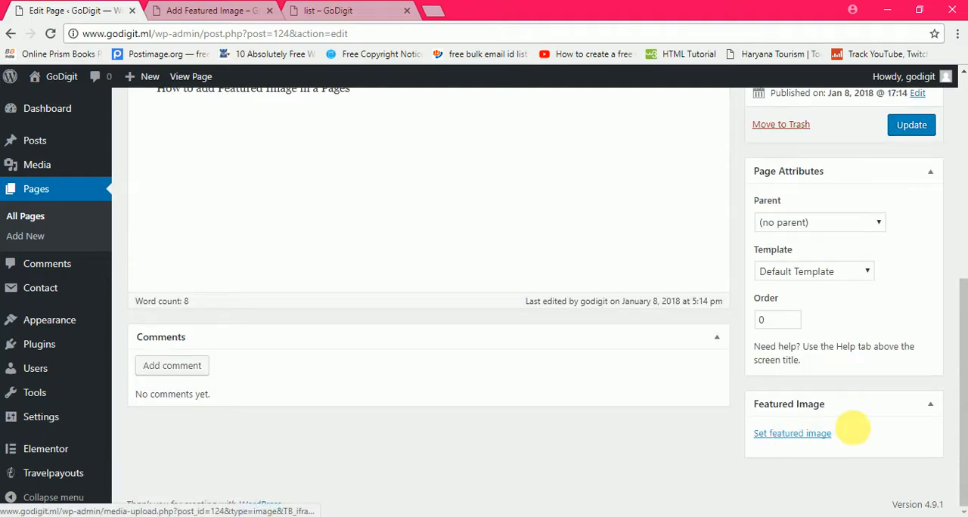
{"action": "left_click", "coordinate": [765, 435]}
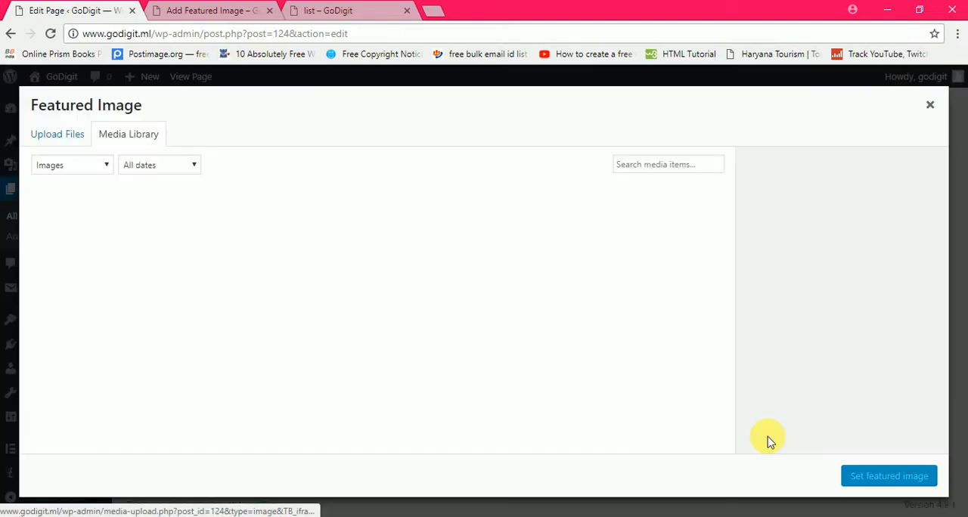
{"action": "left_click", "coordinate": [64, 134]}
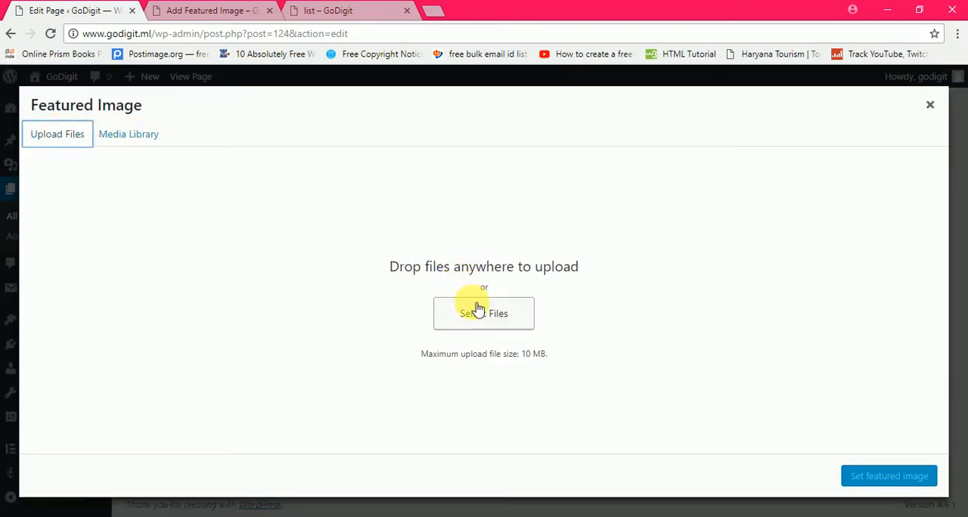
{"action": "left_click", "coordinate": [479, 313]}
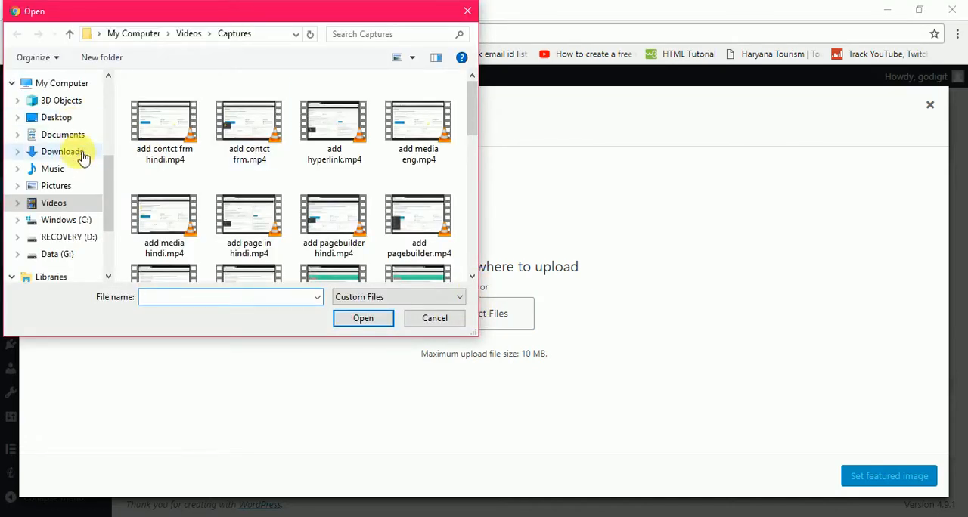
{"action": "left_click", "coordinate": [78, 187]}
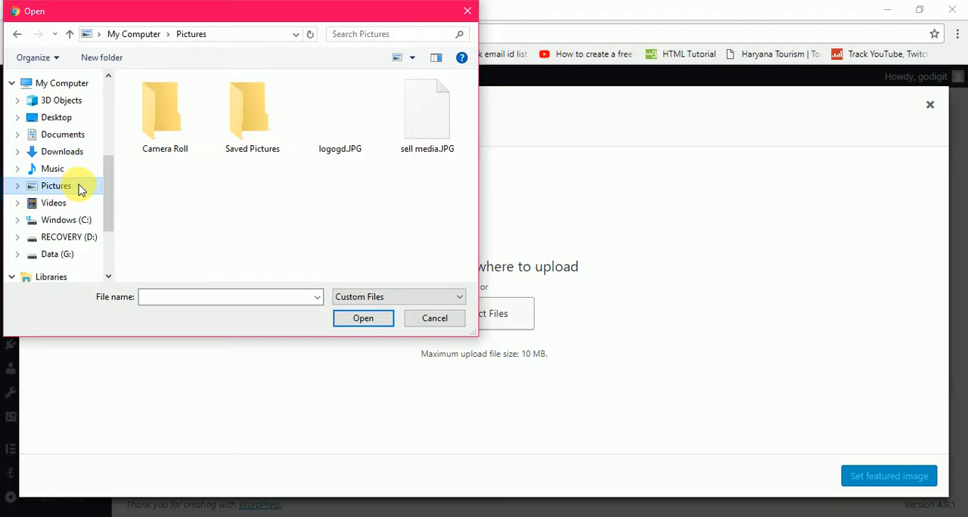
{"action": "left_click_drag", "start_coordinate": [108, 184], "coordinate": [108, 87]}
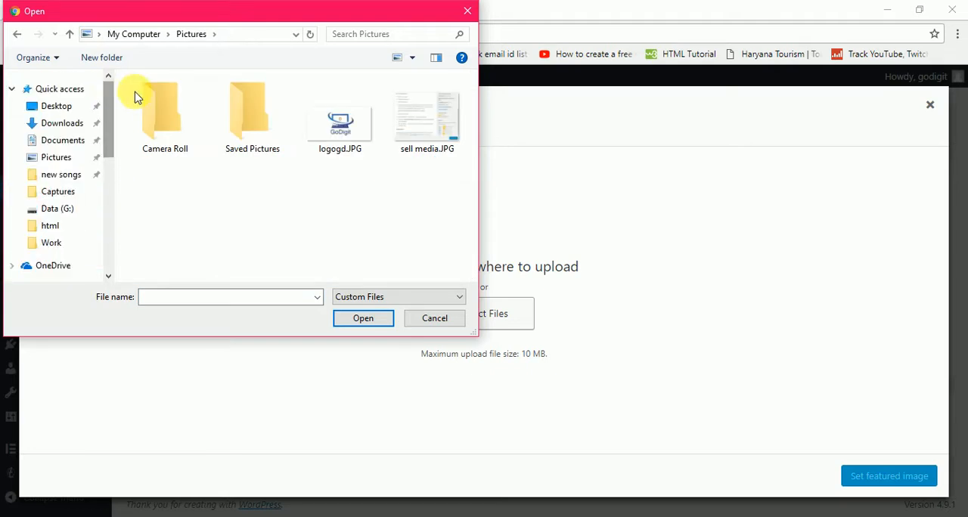
{"action": "left_click", "coordinate": [342, 136]}
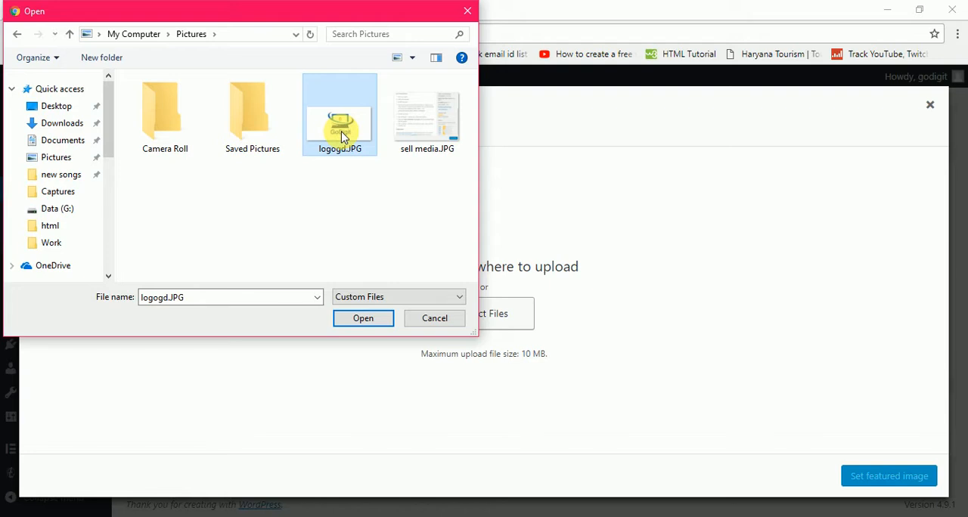
{"action": "left_click", "coordinate": [363, 318]}
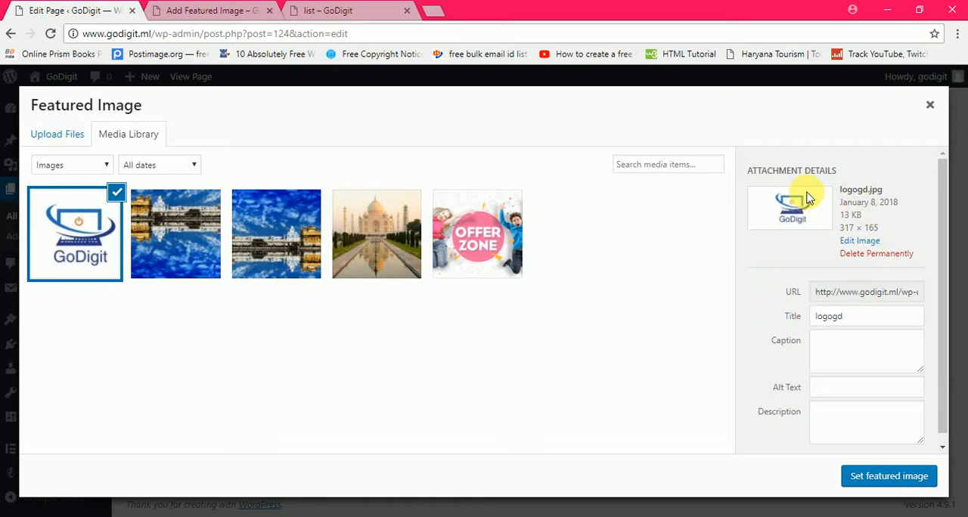
Step: Set the uploaded GoDigit logo as the featured image and update the page
{"action": "left_click_drag", "start_coordinate": [943, 246], "coordinate": [952, 307]}
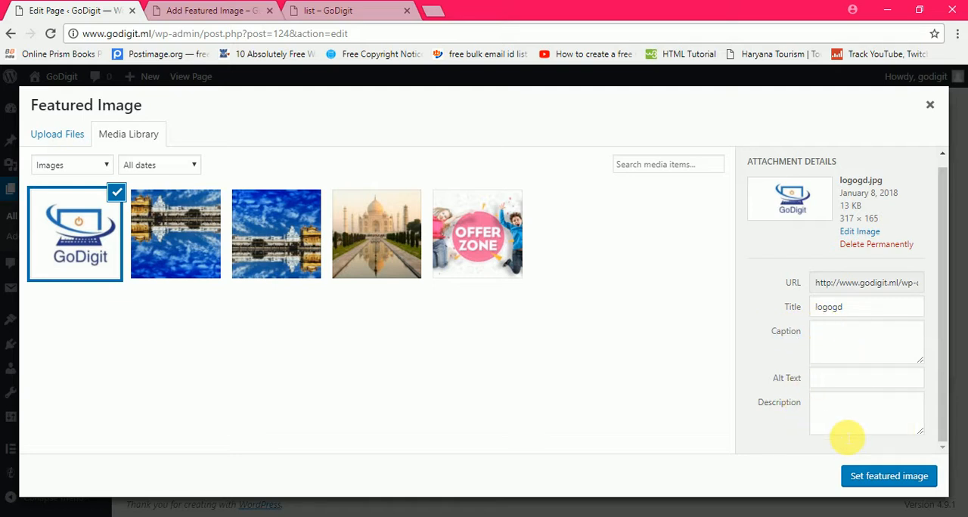
{"action": "left_click", "coordinate": [889, 477]}
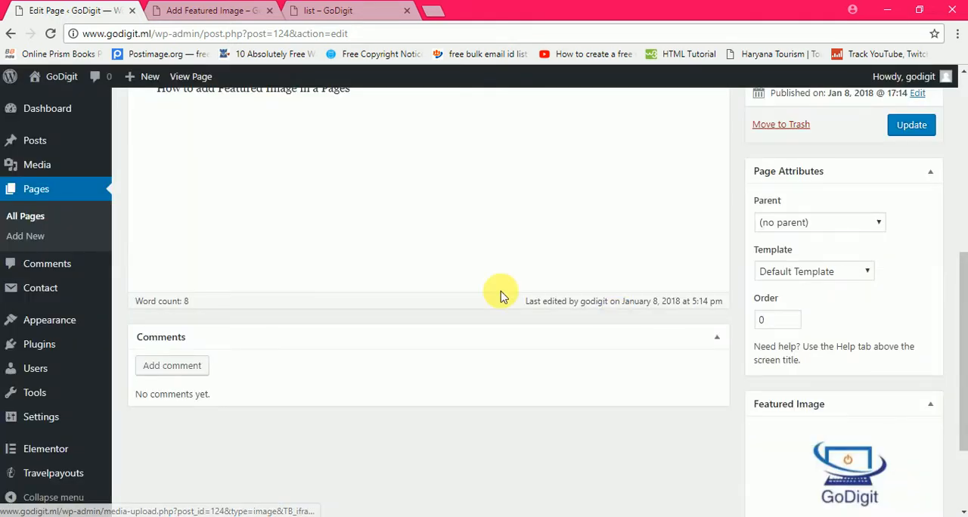
{"action": "left_click_drag", "start_coordinate": [961, 352], "coordinate": [962, 229]}
{"action": "left_click", "coordinate": [904, 427]}
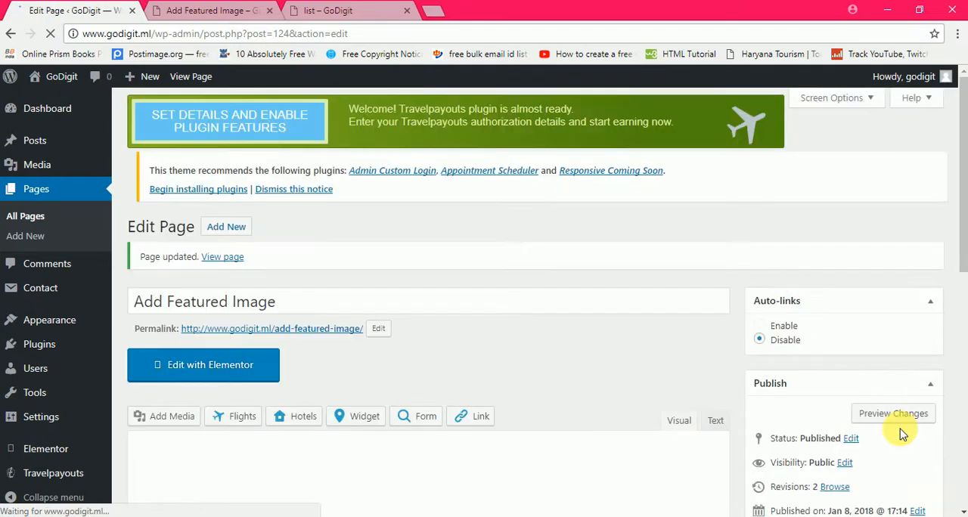
Step: Preview the updated page to check the logo as featured image, and return to the page editor
{"action": "left_click", "coordinate": [891, 420]}
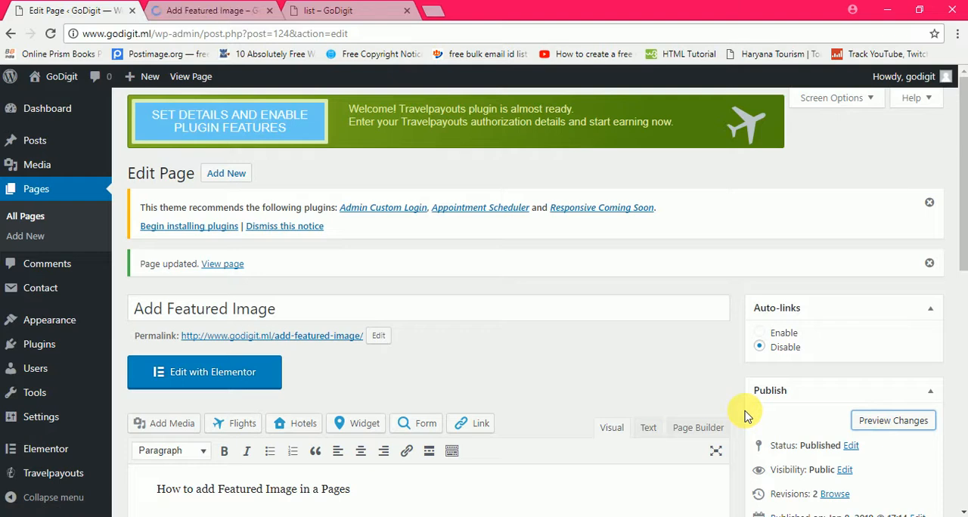
{"action": "left_click", "coordinate": [212, 11]}
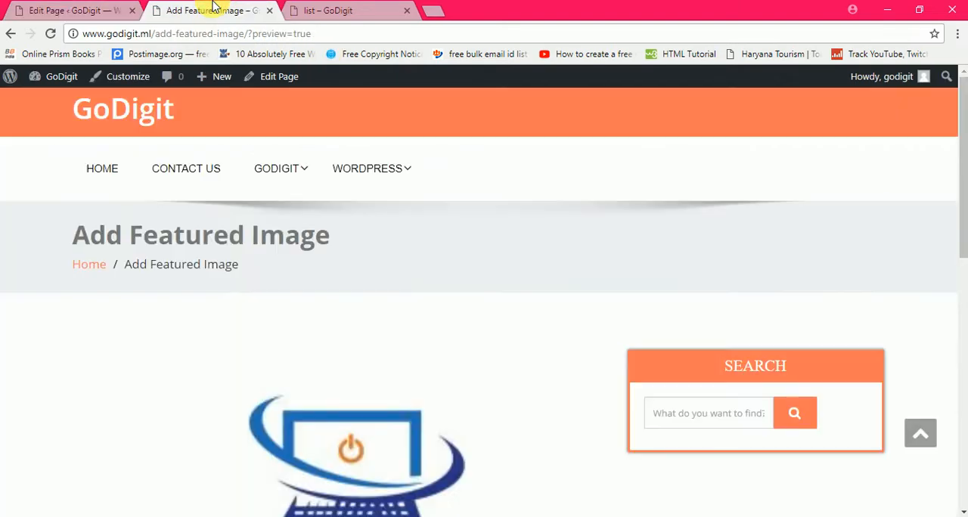
{"action": "scroll", "coordinate": [174, 336], "scroll_direction": "down", "scroll_amount": 5}
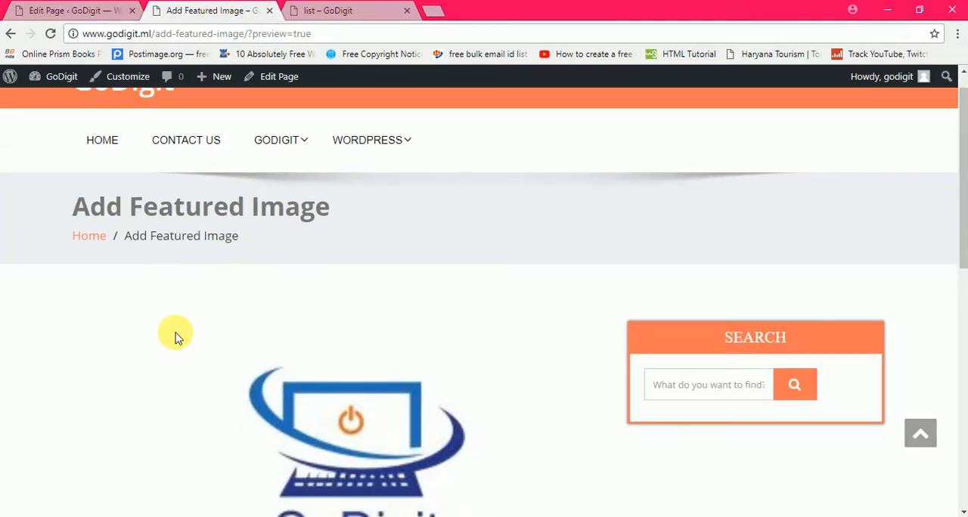
{"action": "scroll", "coordinate": [175, 337], "scroll_direction": "up", "scroll_amount": 3}
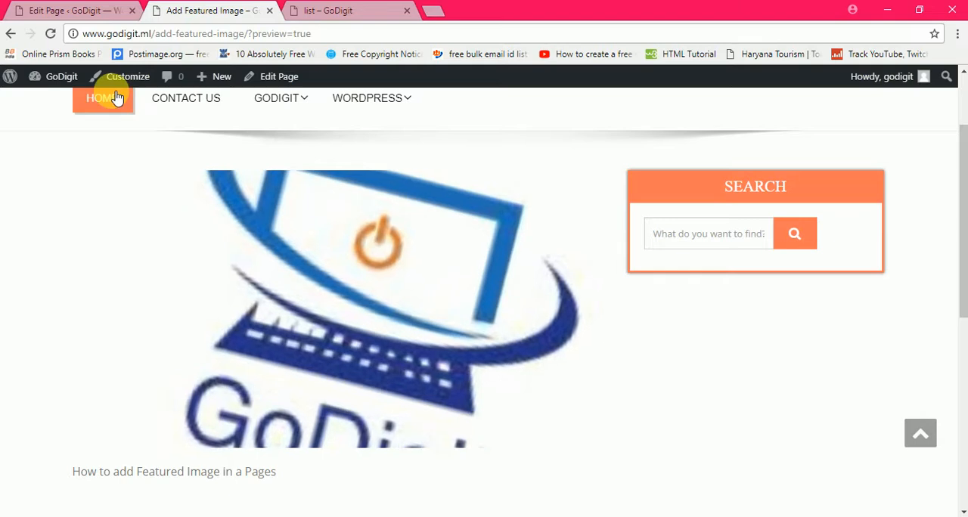
{"action": "left_click", "coordinate": [100, 9]}
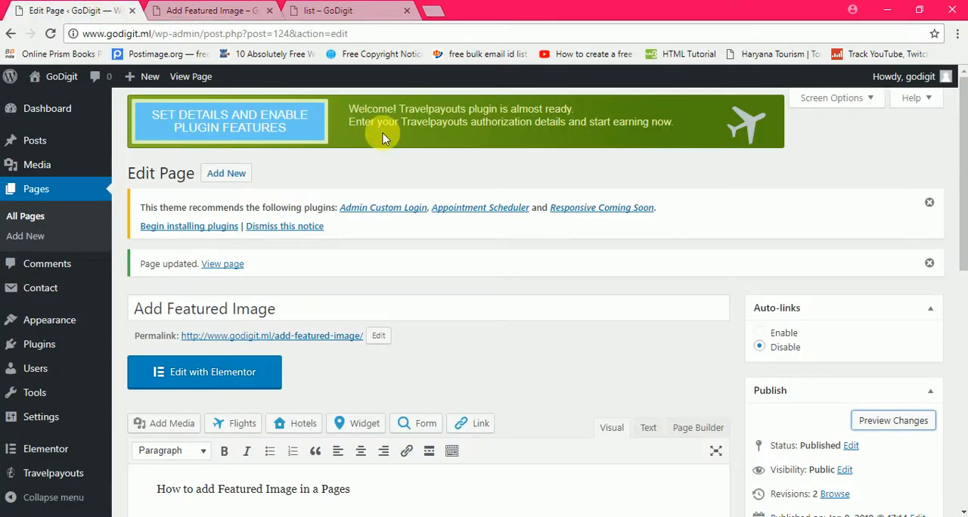